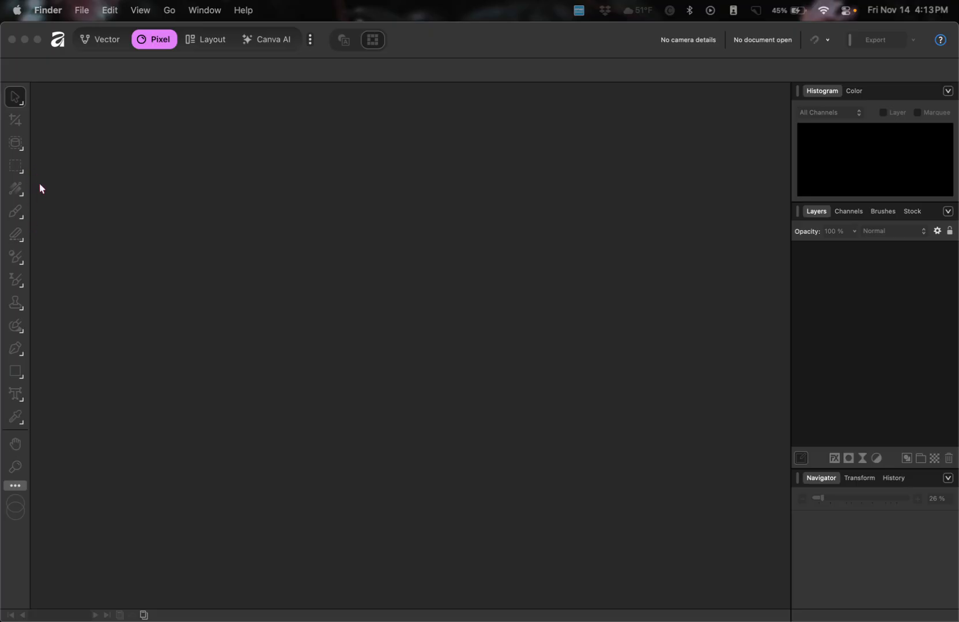
Make the empty Affinity window the active application.
{"action": "left_click", "coordinate": [39, 144]}
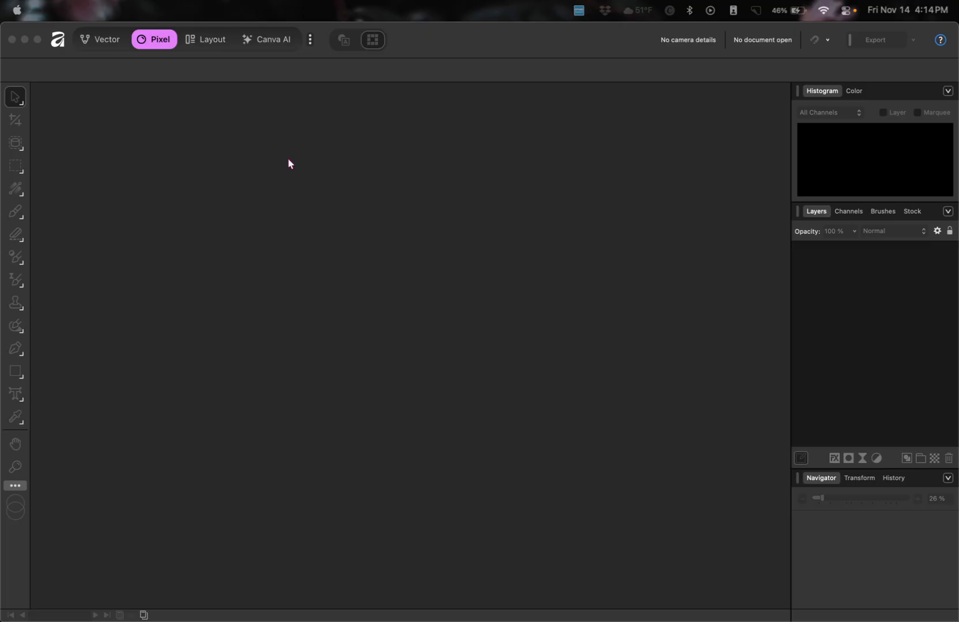
{"action": "left_click", "coordinate": [138, 66]}
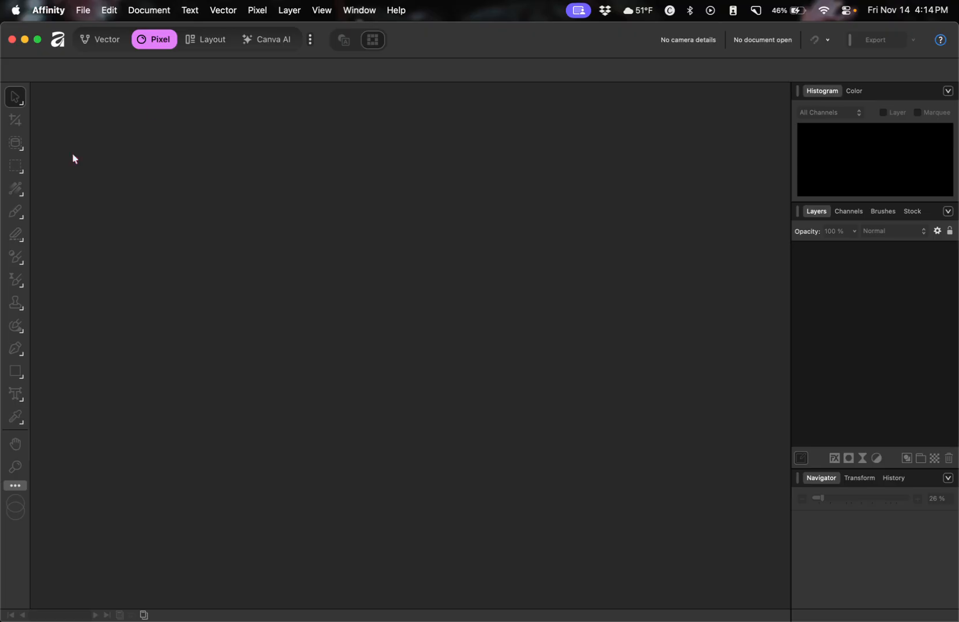
Open 104.psd from My Mocks > 1 Published > 104.
{"action": "left_click", "coordinate": [54, 11]}
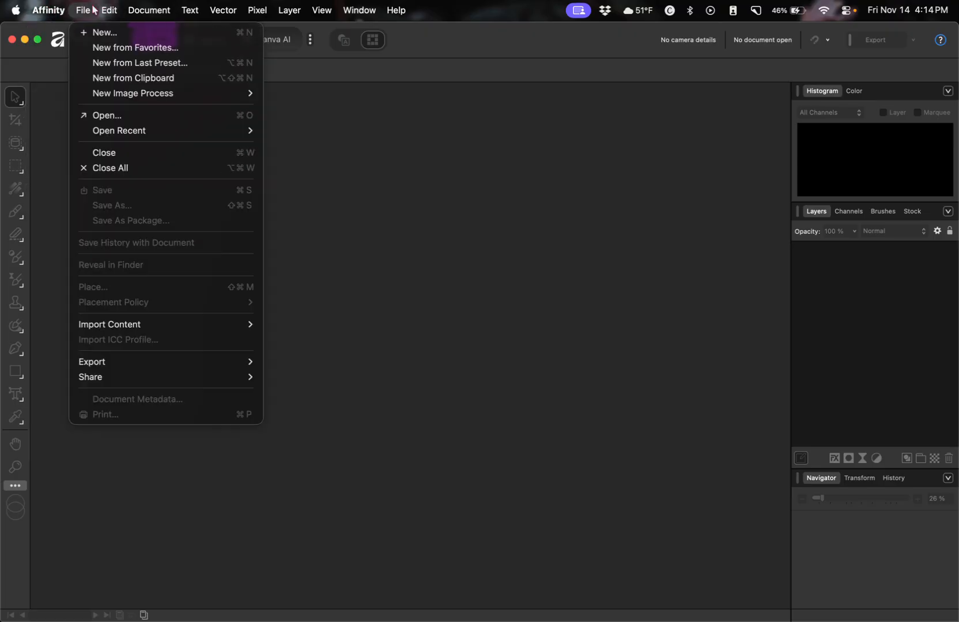
{"action": "left_click", "coordinate": [106, 118]}
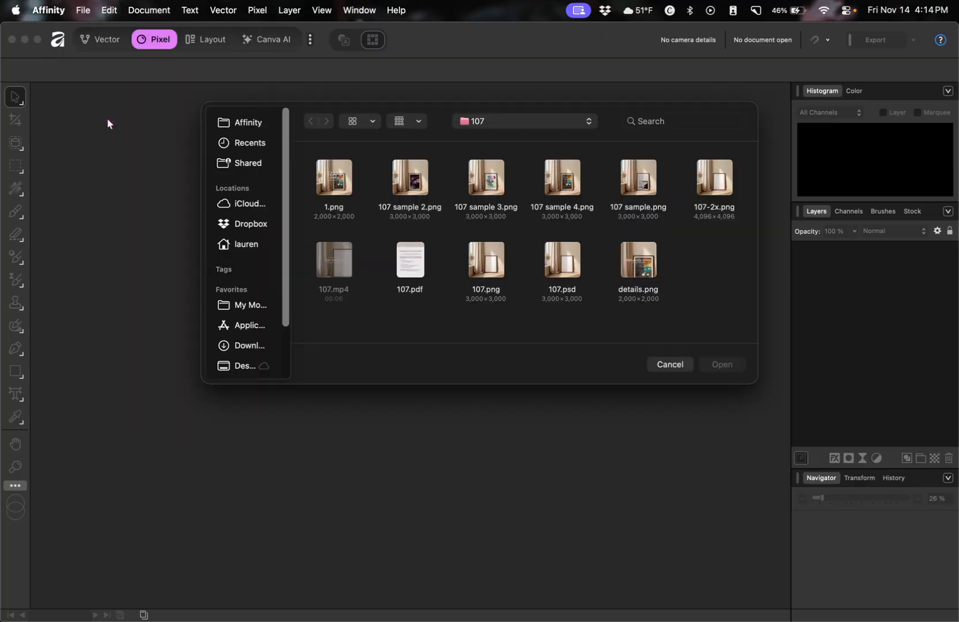
{"action": "left_click", "coordinate": [519, 121]}
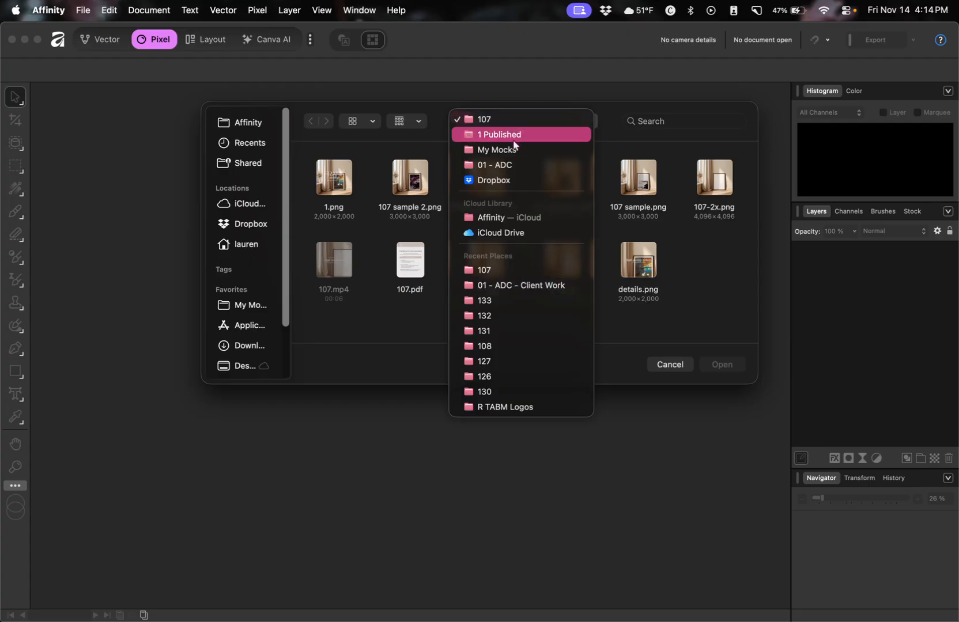
{"action": "left_click", "coordinate": [515, 149]}
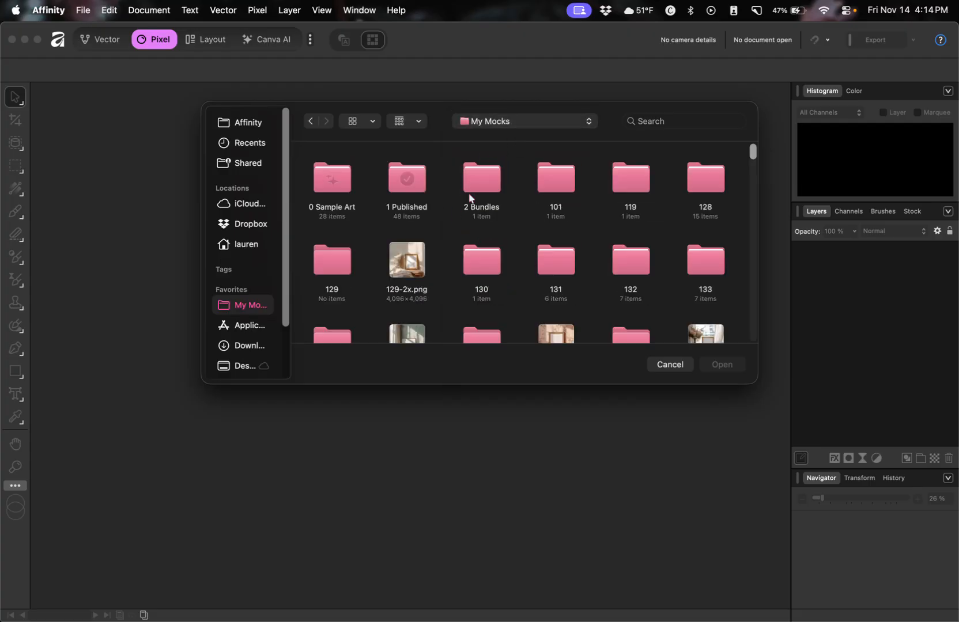
{"action": "double_click", "coordinate": [411, 179]}
{"action": "left_click", "coordinate": [568, 185]}
{"action": "double_click", "coordinate": [568, 185]}
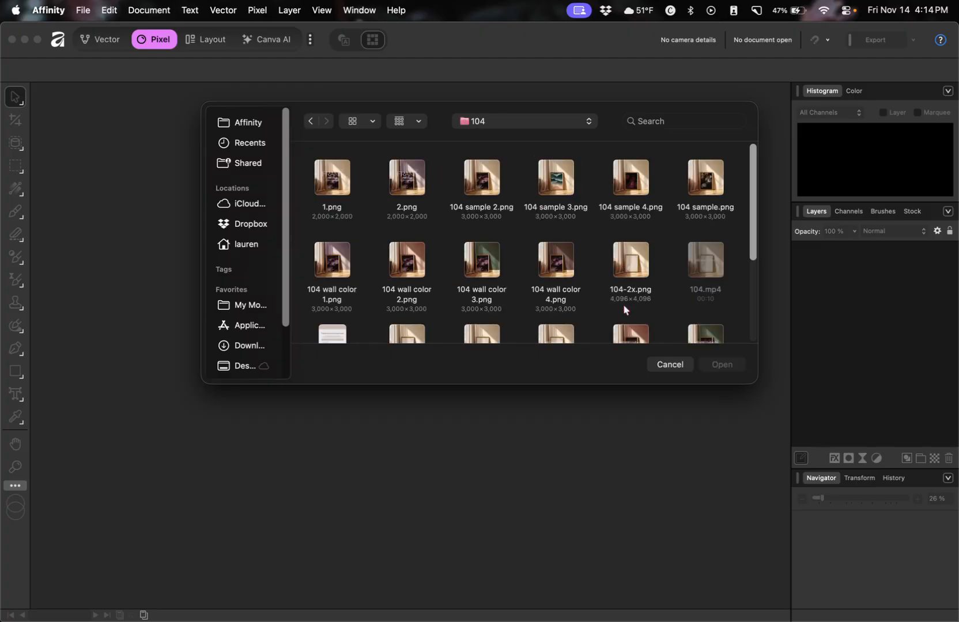
{"action": "scroll", "coordinate": [404, 248], "scroll_direction": "down", "scroll_amount": 5}
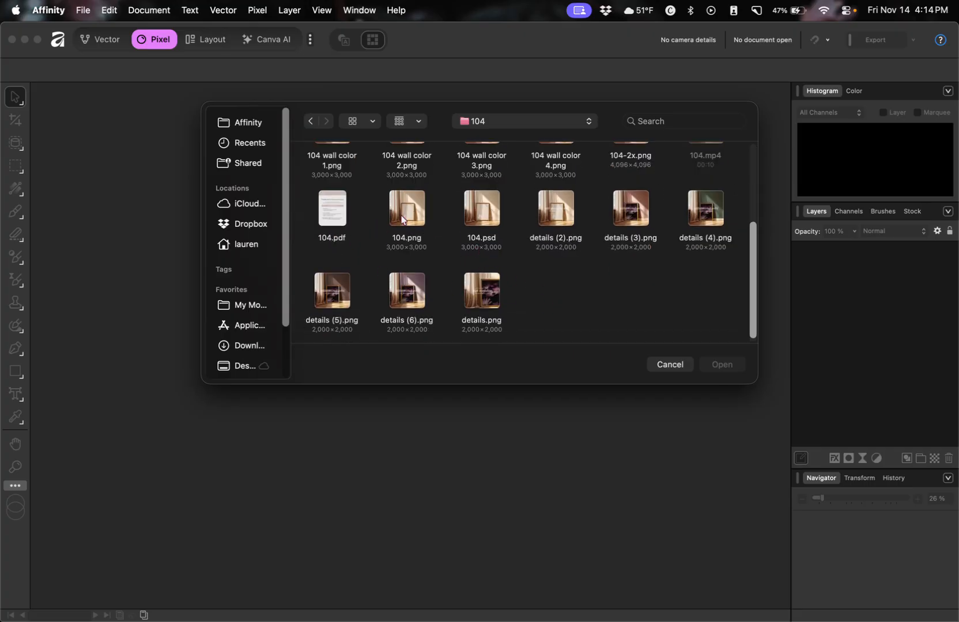
{"action": "left_click", "coordinate": [490, 213]}
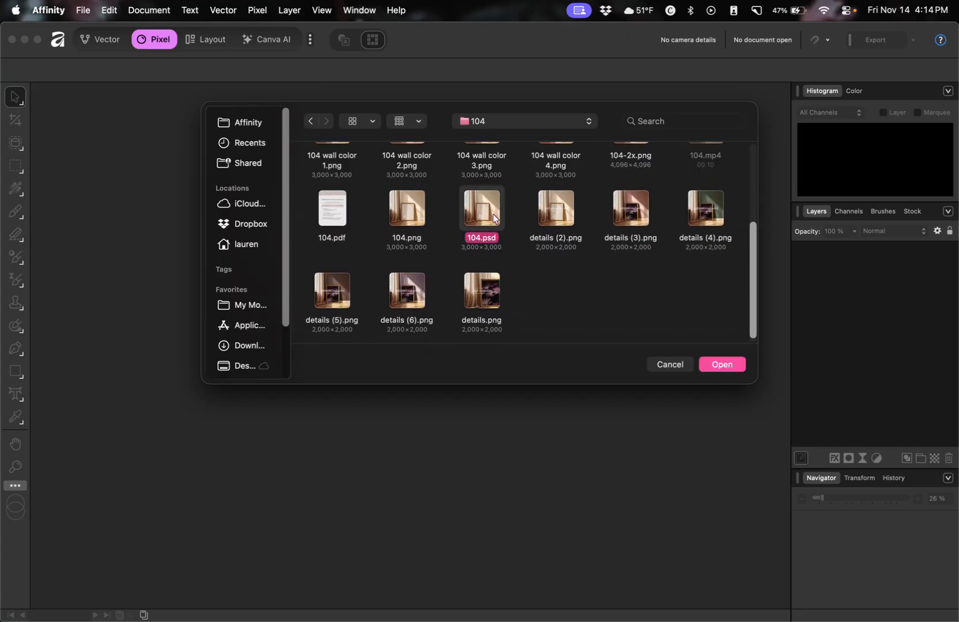
{"action": "left_click", "coordinate": [723, 366]}
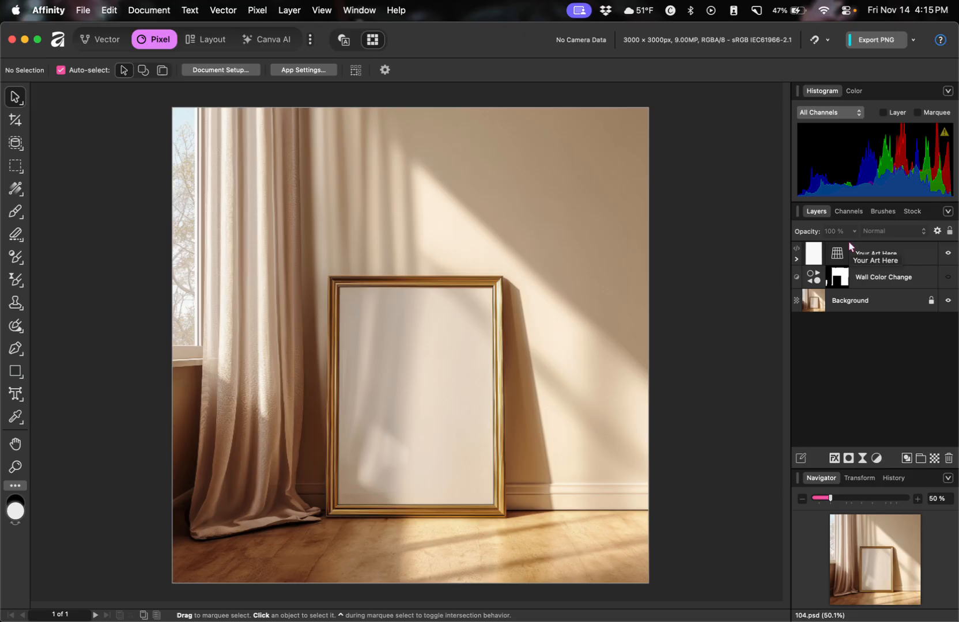
Place the 3.png rose image in the Your Art Here embedded document, then return to 104.psd.
{"action": "double_click", "coordinate": [816, 255]}
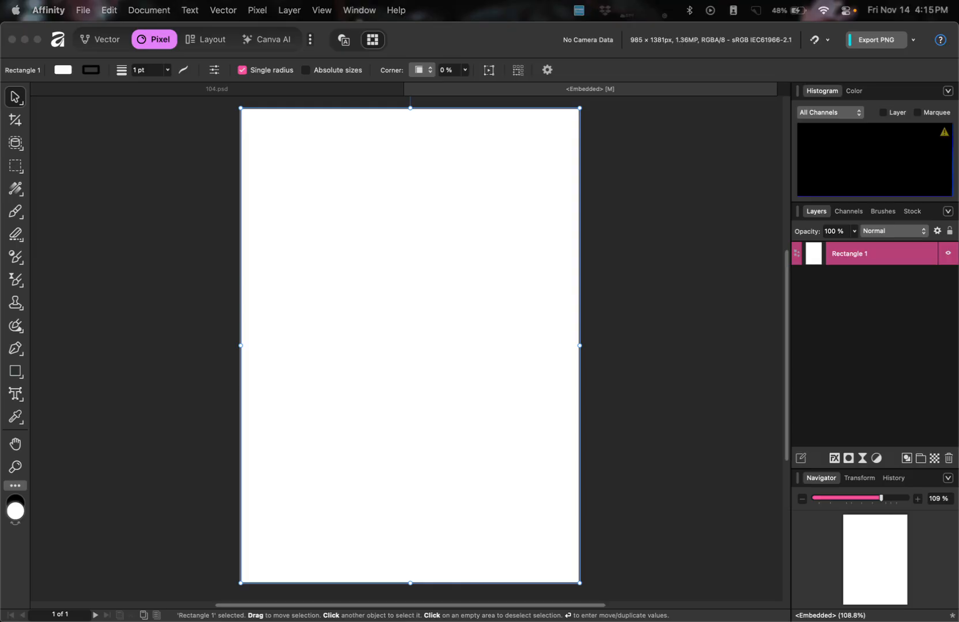
{"action": "left_click_drag", "start_coordinate": [170, 369], "coordinate": [355, 338]}
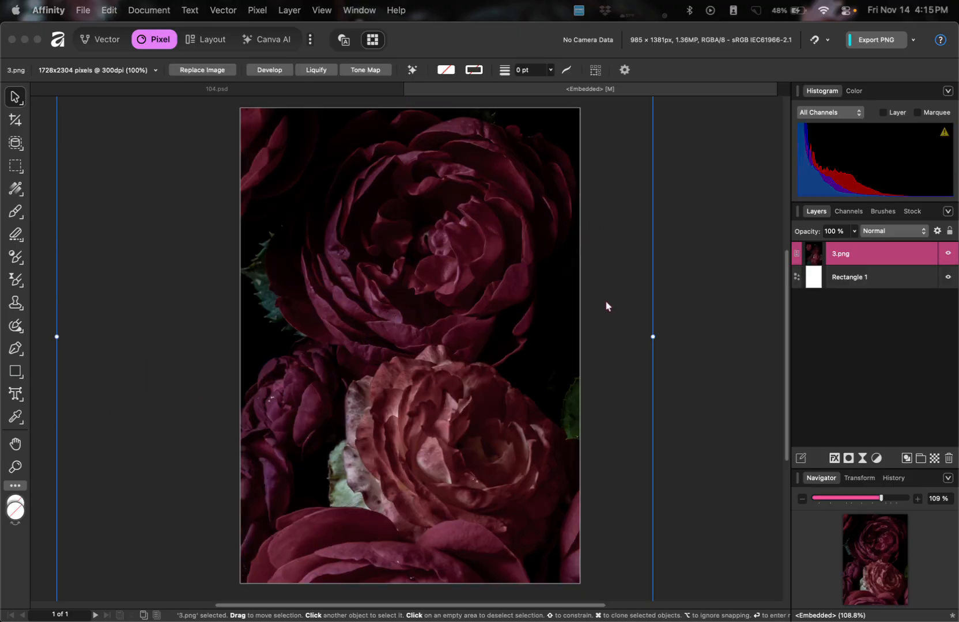
{"action": "left_click", "coordinate": [690, 301]}
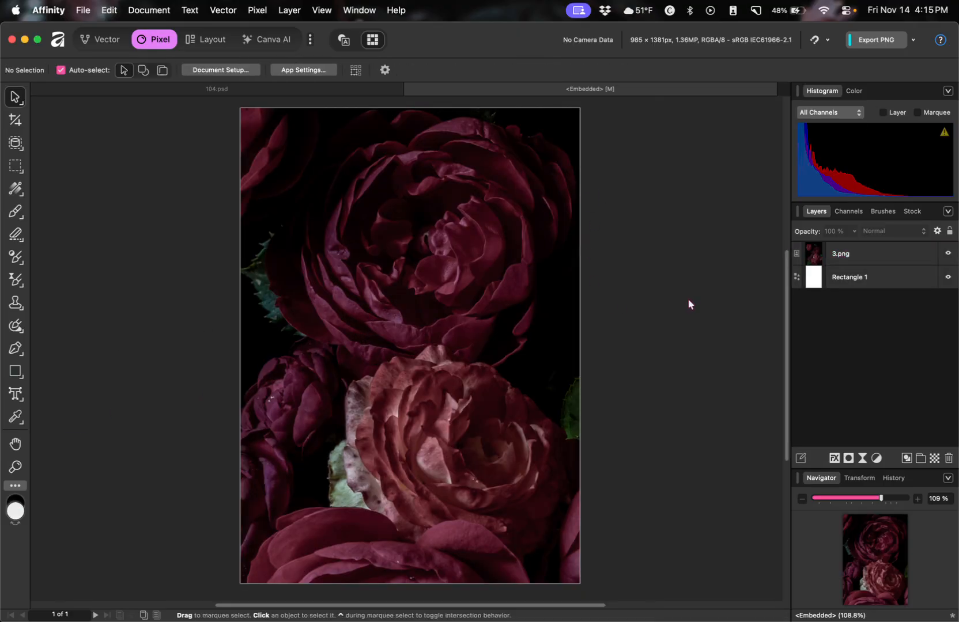
{"action": "left_click", "coordinate": [206, 89]}
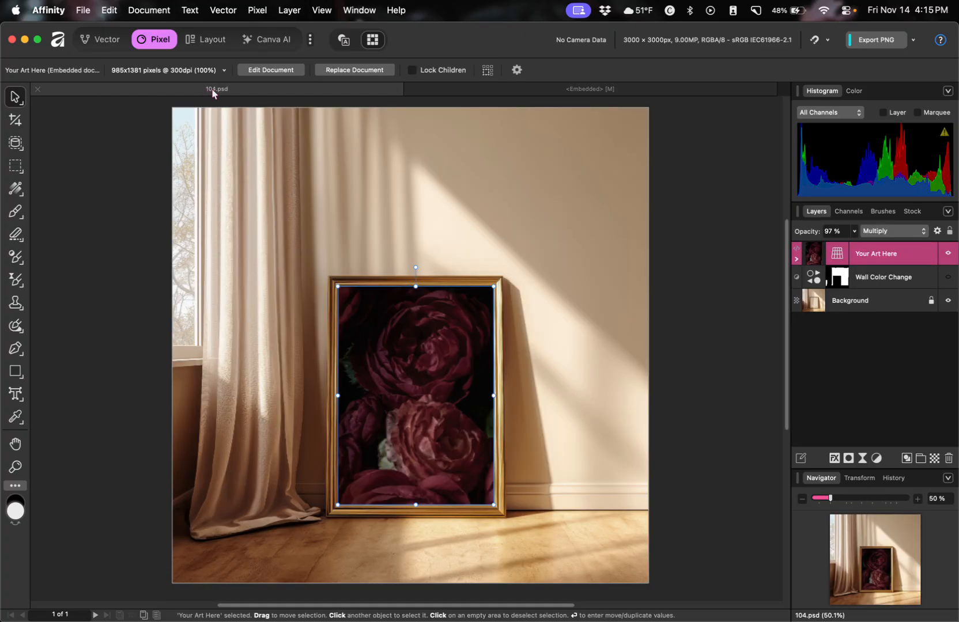
{"action": "left_click", "coordinate": [127, 310]}
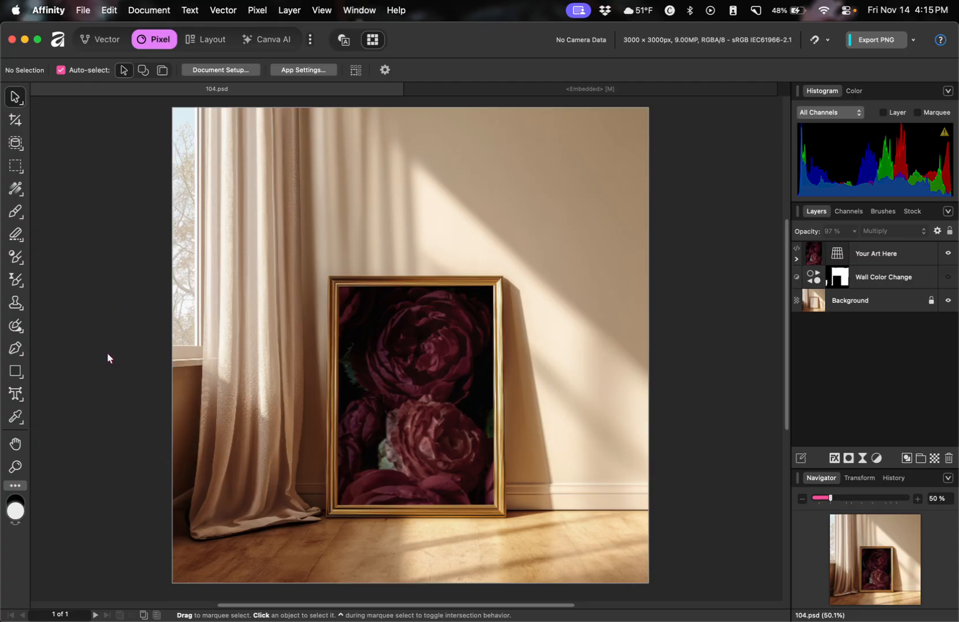
Look over the File menu's export options, then dismiss it without exporting.
{"action": "left_click", "coordinate": [81, 9]}
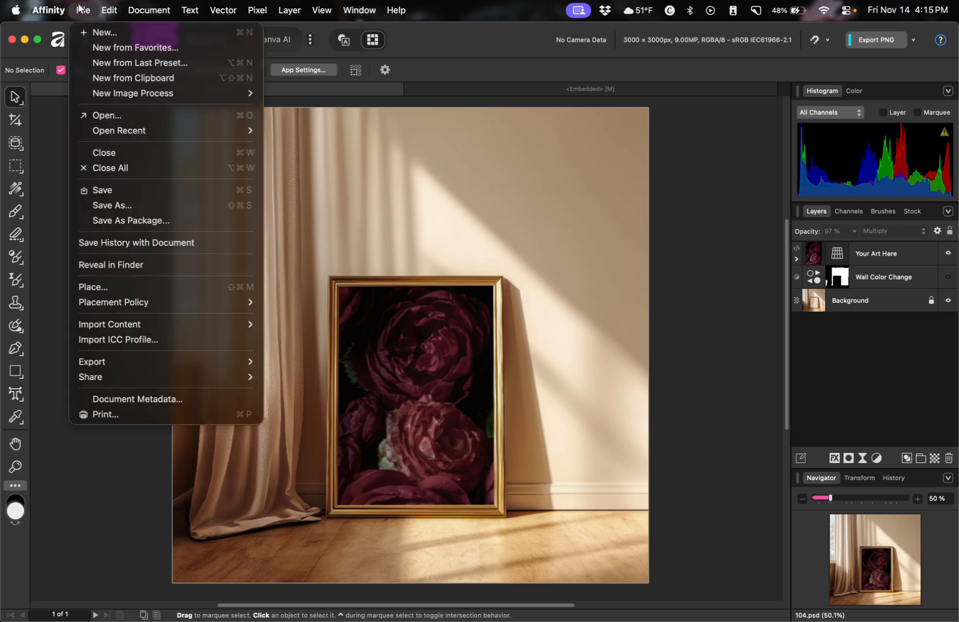
{"action": "mouse_move", "coordinate": [100, 363]}
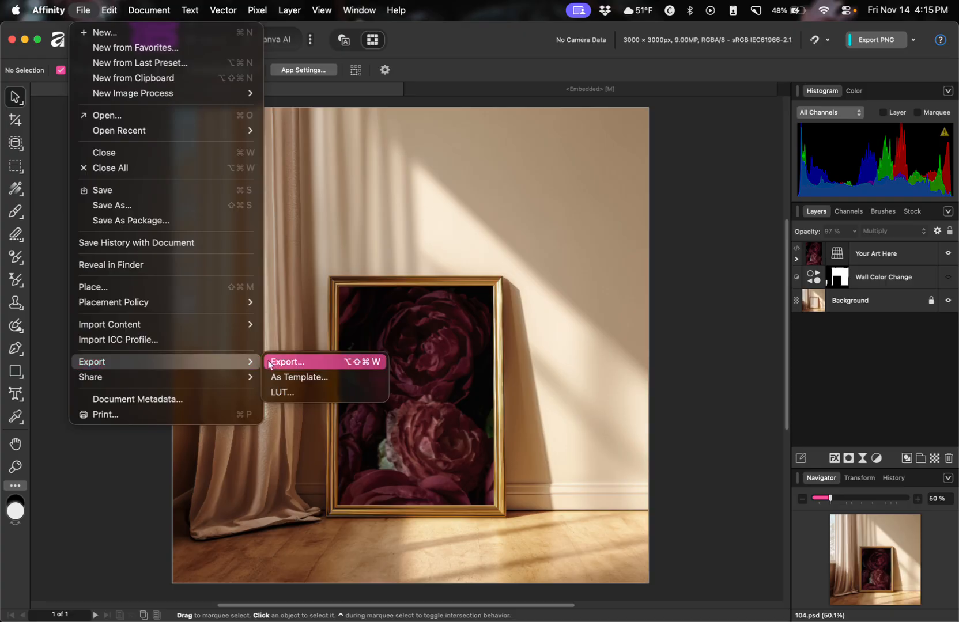
{"action": "left_click", "coordinate": [684, 292]}
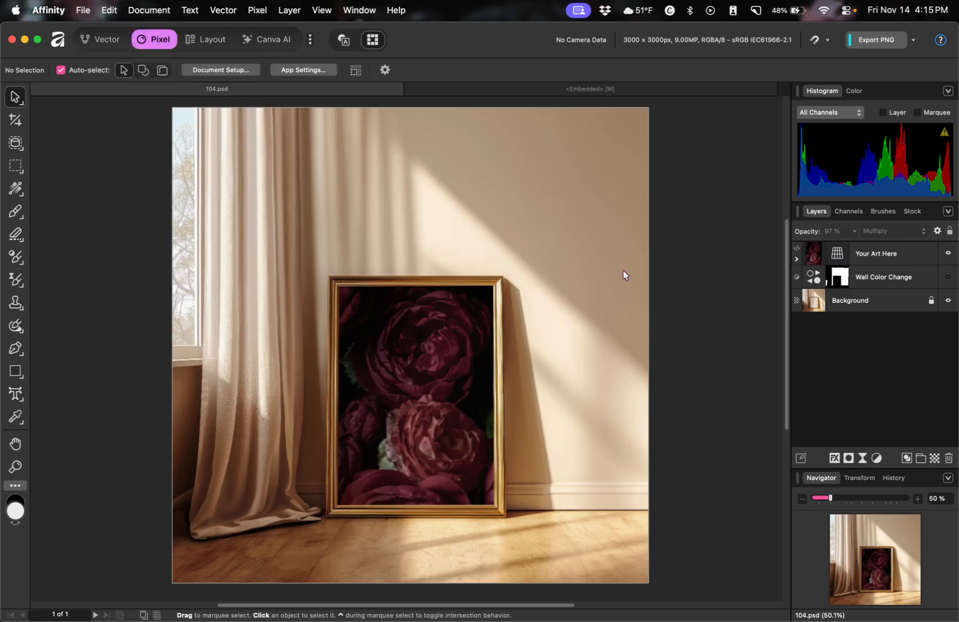
Swap the 3.png rose for the 1.png abstract painting in the embedded artwork, then return to 104.psd.
{"action": "left_click", "coordinate": [609, 90]}
{"action": "left_click", "coordinate": [528, 176]}
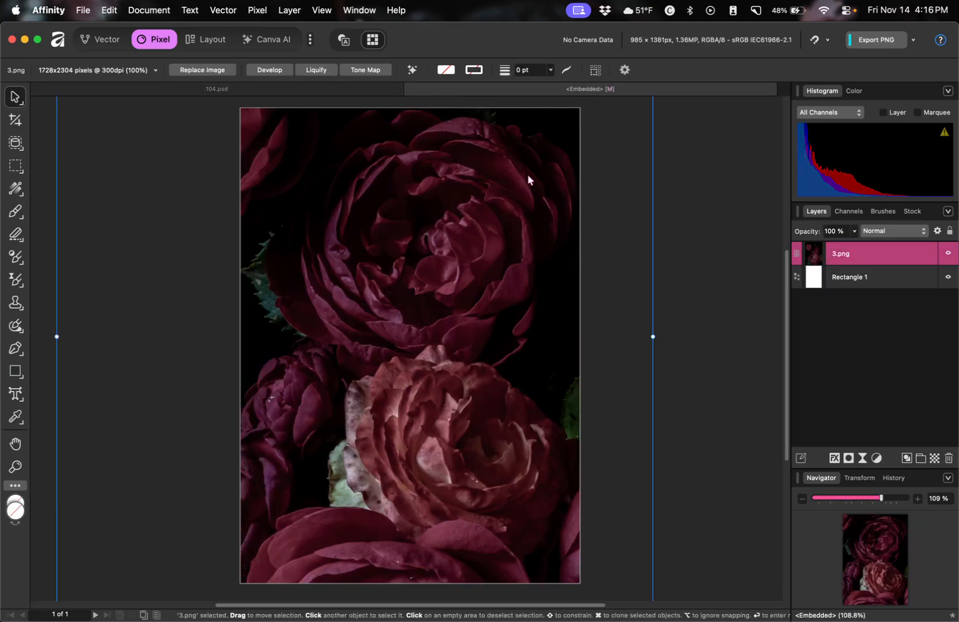
{"action": "key", "text": "Delete"}
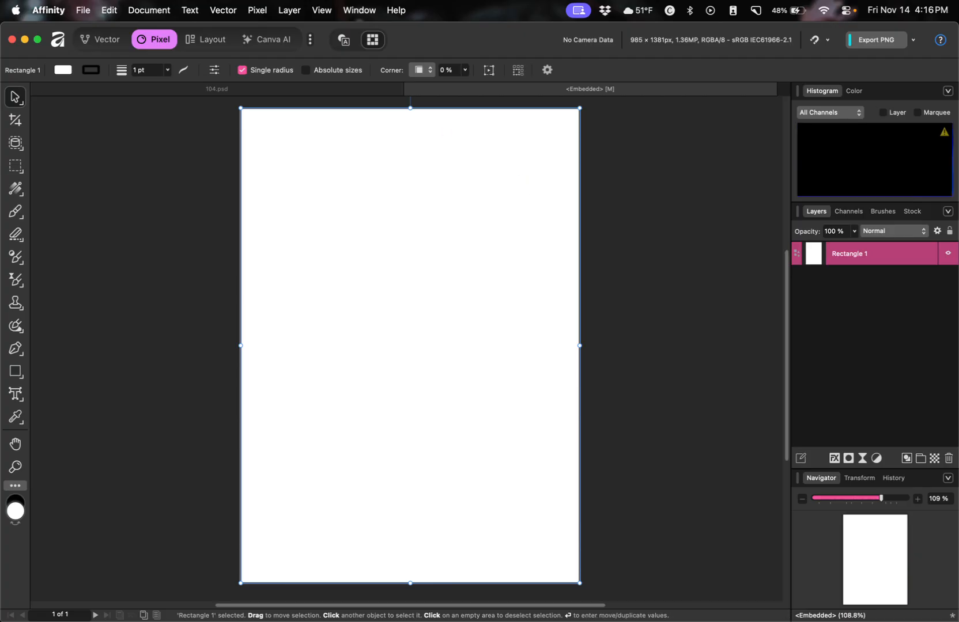
{"action": "left_click_drag", "start_coordinate": [3, 288], "coordinate": [309, 276]}
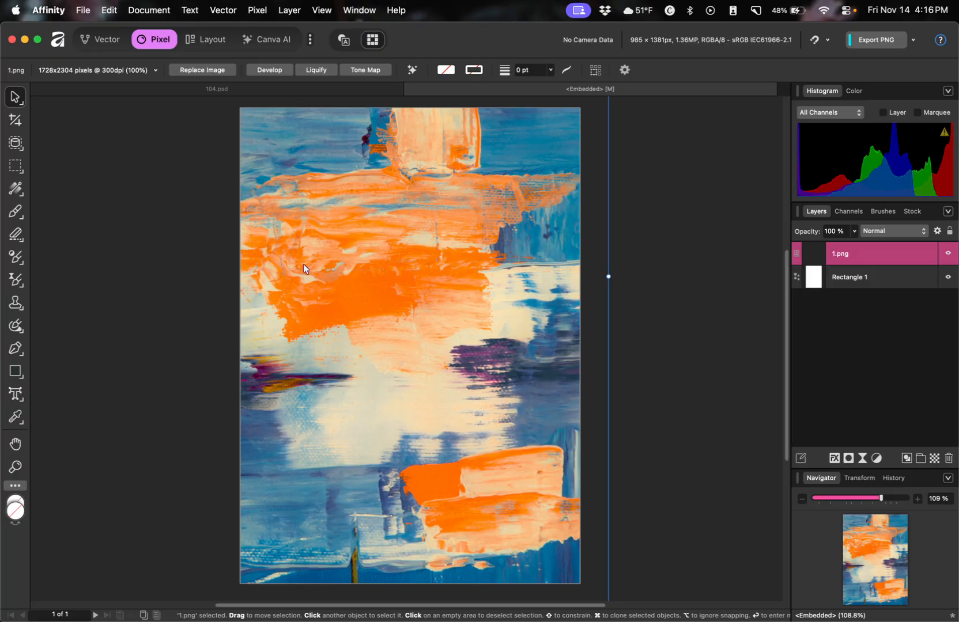
{"action": "left_click", "coordinate": [249, 88]}
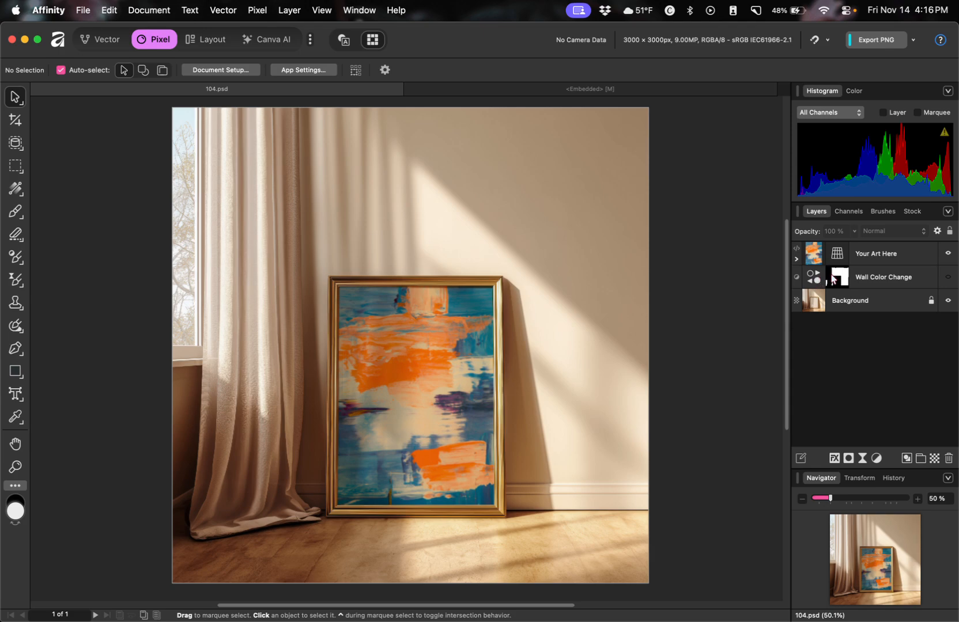
{"action": "mouse_move", "coordinate": [844, 274]}
{"action": "left_mouse_down"}
{"action": "mouse_move", "coordinate": [846, 282]}
{"action": "mouse_move", "coordinate": [845, 266]}
{"action": "mouse_move", "coordinate": [827, 281]}
{"action": "left_mouse_up"}
Preview the artwork and Wall Color Change layers, leaving Wall Color Change turned on.
{"action": "left_click", "coordinate": [948, 255]}
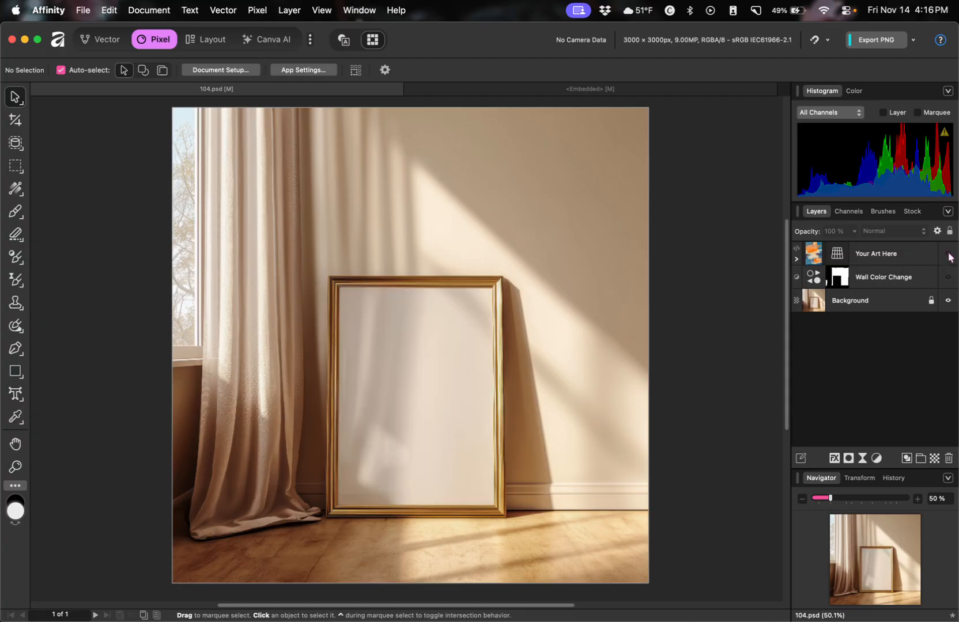
{"action": "left_click", "coordinate": [948, 255]}
{"action": "left_click", "coordinate": [948, 277]}
{"action": "left_click", "coordinate": [948, 277]}
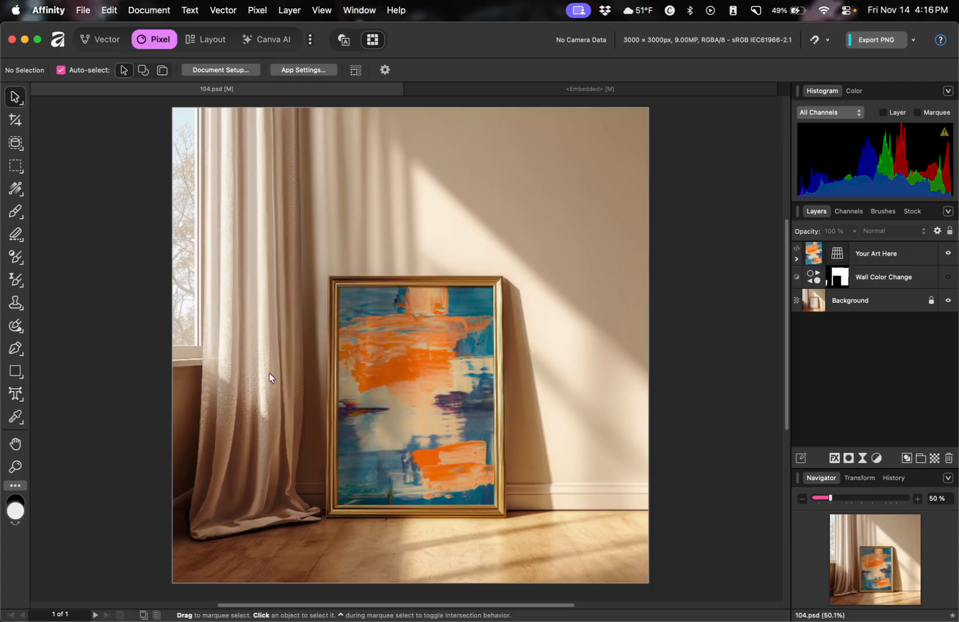
{"action": "left_click", "coordinate": [948, 277]}
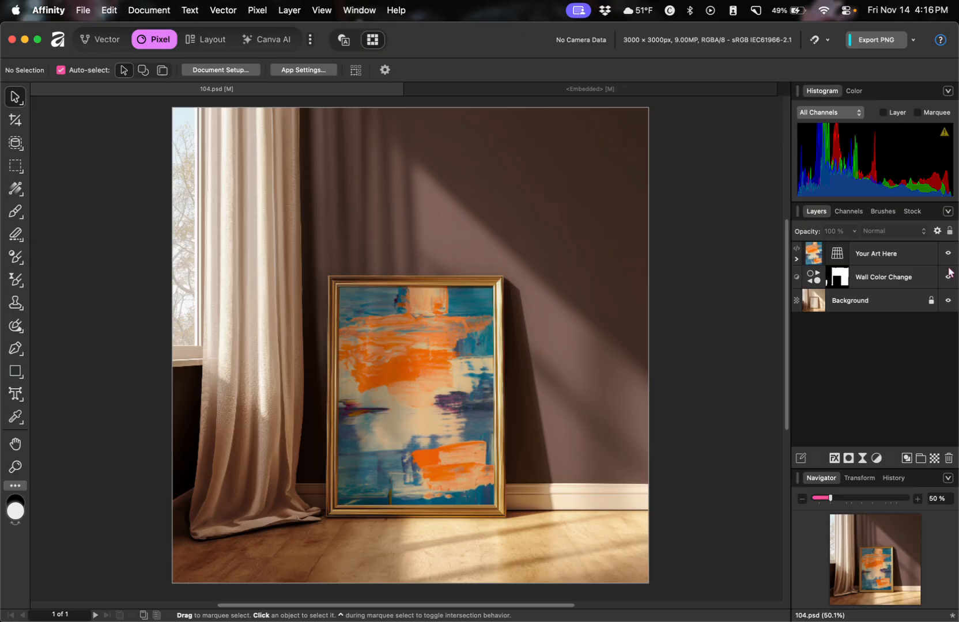
Shift the Wall Color Change recolor hue to about 127° for a dark green wall.
{"action": "double_click", "coordinate": [815, 280]}
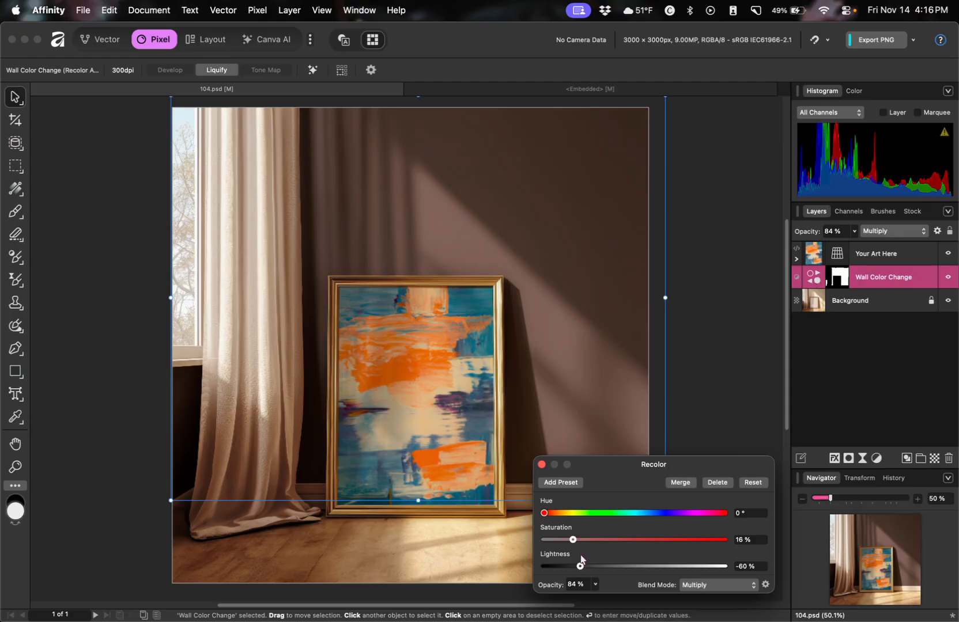
{"action": "left_click_drag", "start_coordinate": [545, 513], "coordinate": [562, 567]}
{"action": "left_click", "coordinate": [700, 444]}
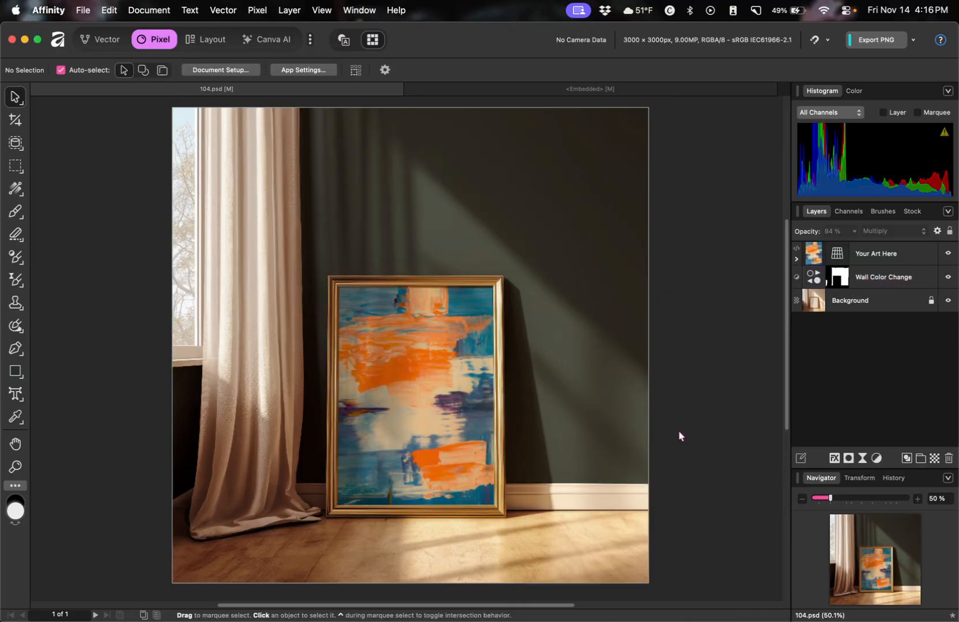